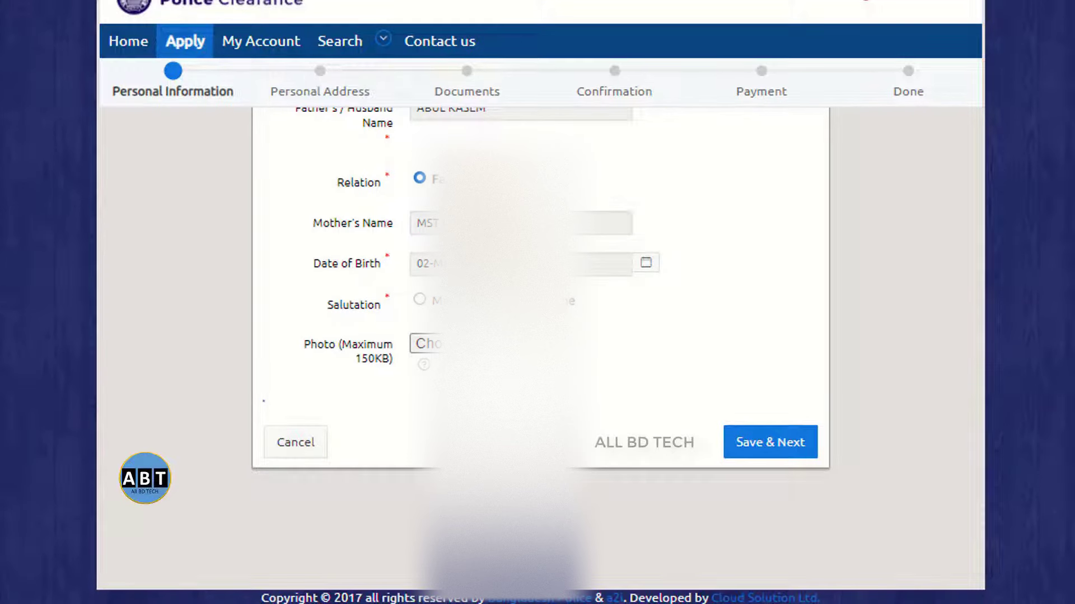
Save the personal information and select the district and thana for the emergency contact address
click(783, 457)
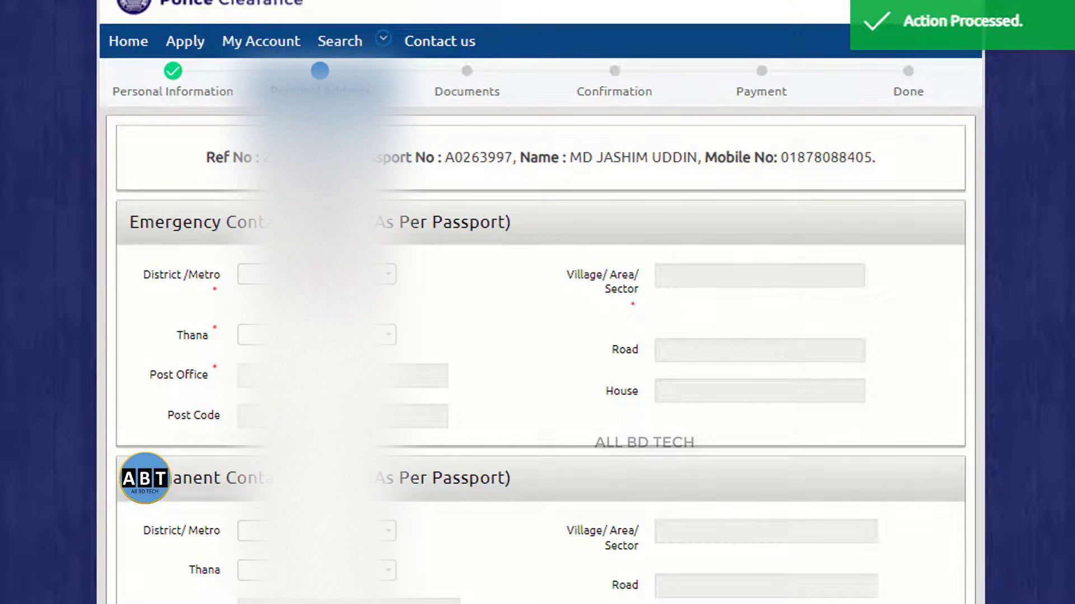
click(317, 274)
scroll(317, 392, down, 2)
text(CU)
click(317, 331)
click(317, 335)
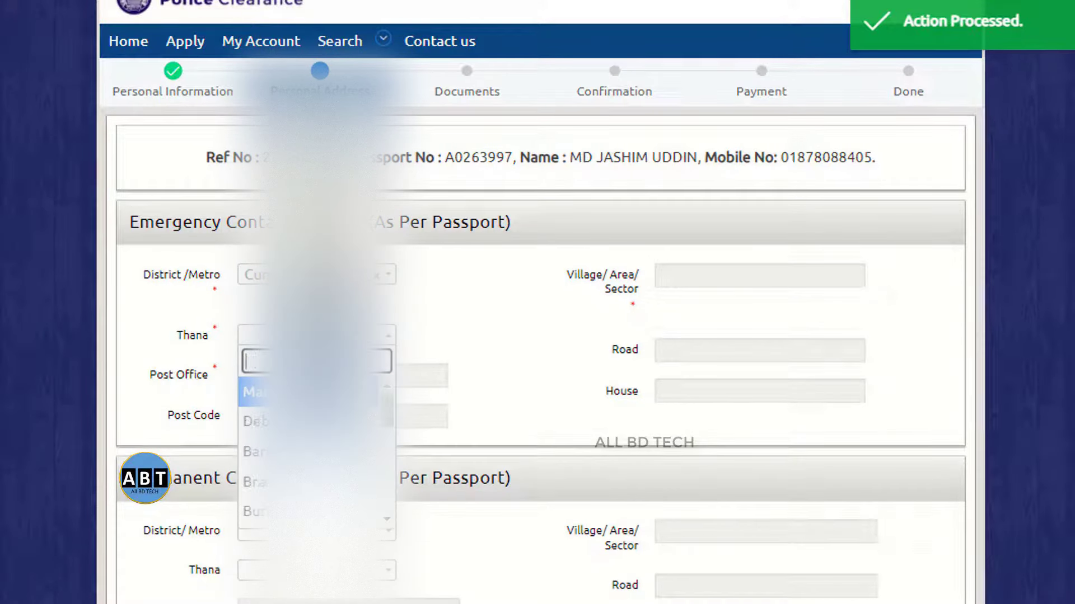
text(NAN)
click(316, 390)
Fill in the emergency contact address's post office, post code, village, road and house
click(317, 375)
click(316, 415)
click(317, 415)
click(316, 457)
click(750, 274)
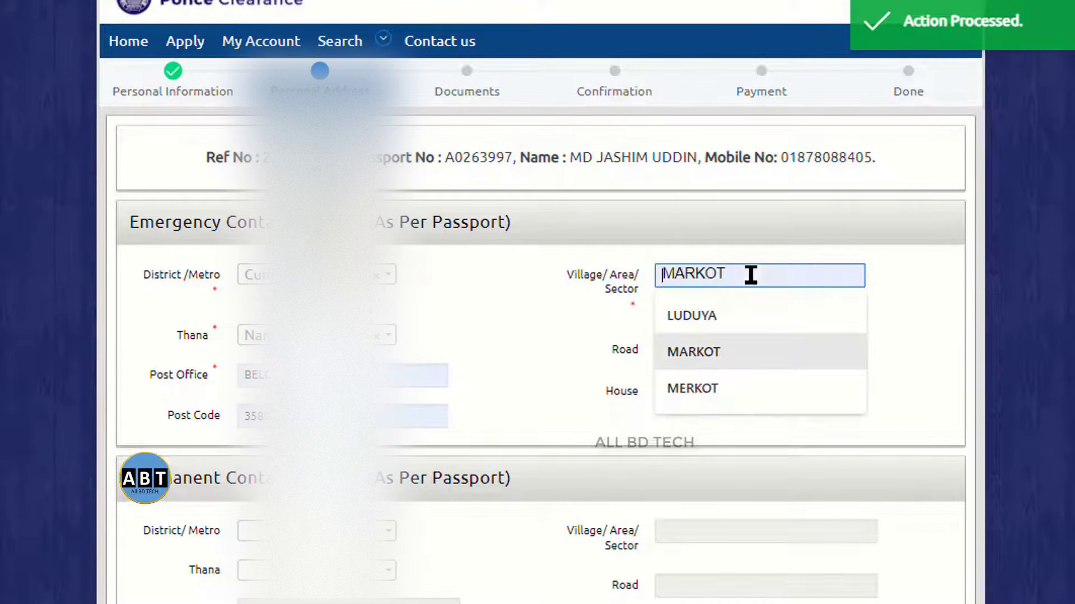
click(750, 387)
click(751, 350)
text(04)
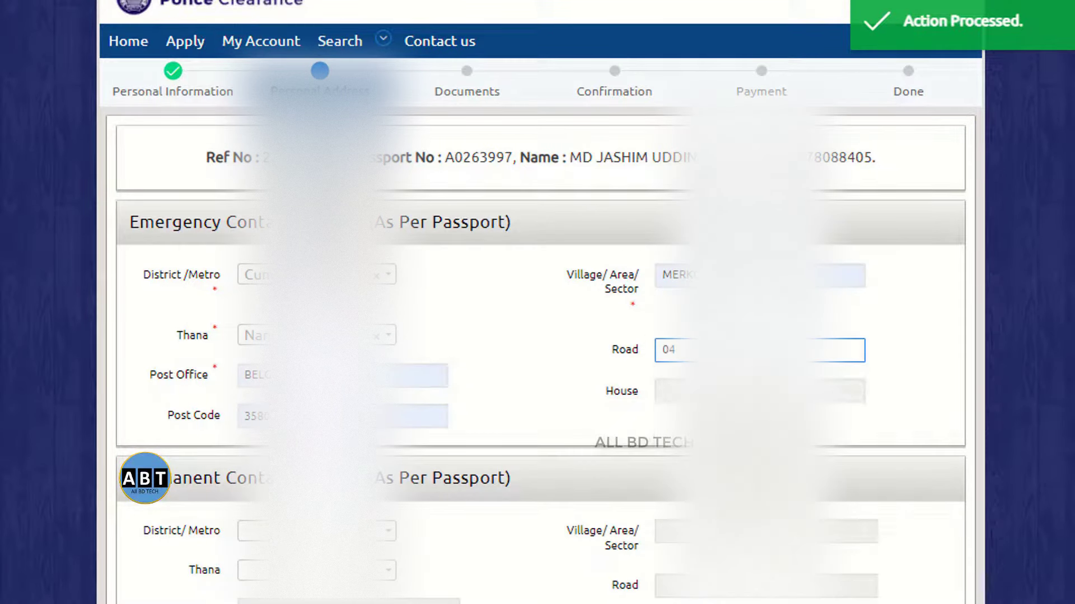
key(Tab)
text(MAZU)
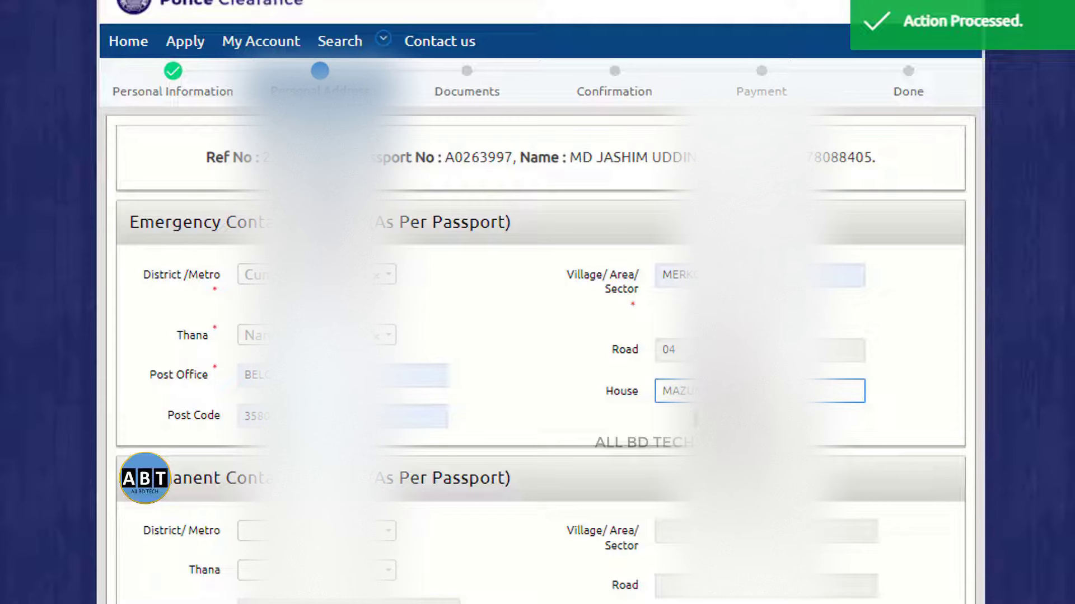
Select the district and thana for the permanent contact address
scroll(540, 355, down, 6)
click(317, 202)
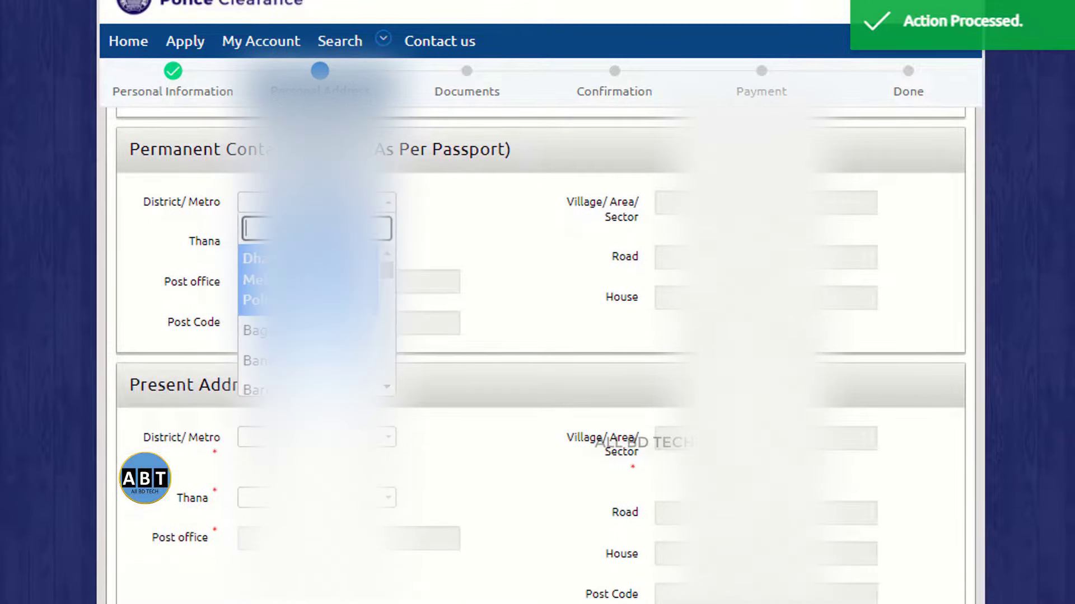
text(CU)
click(317, 258)
click(317, 241)
text(Na)
click(316, 297)
Fill in the permanent contact address's post office, post code, village, road and house
click(349, 282)
click(349, 317)
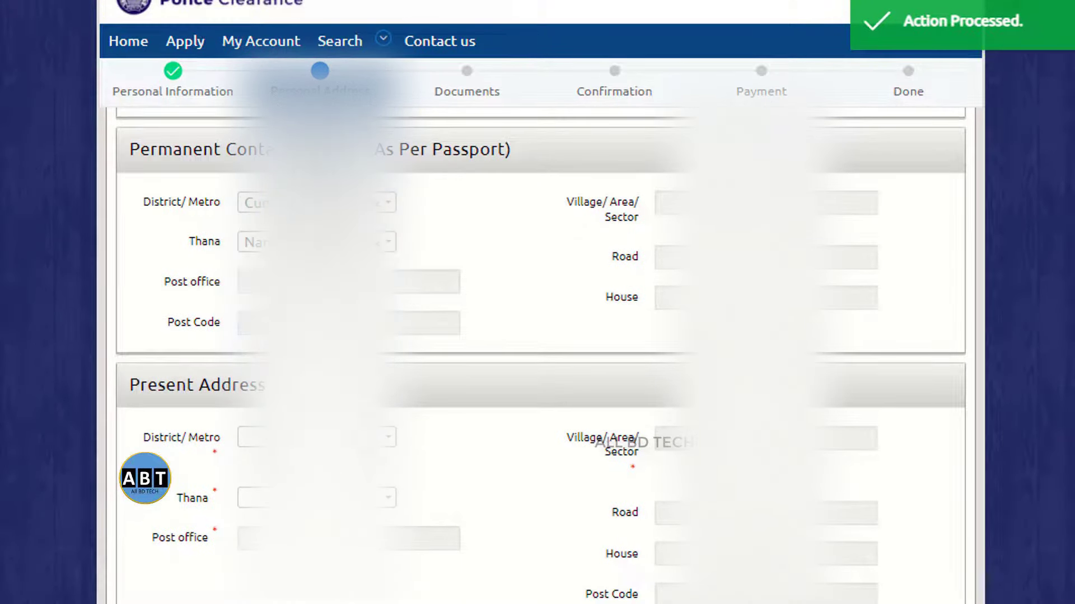
click(349, 359)
click(695, 203)
click(696, 315)
click(695, 256)
text(04)
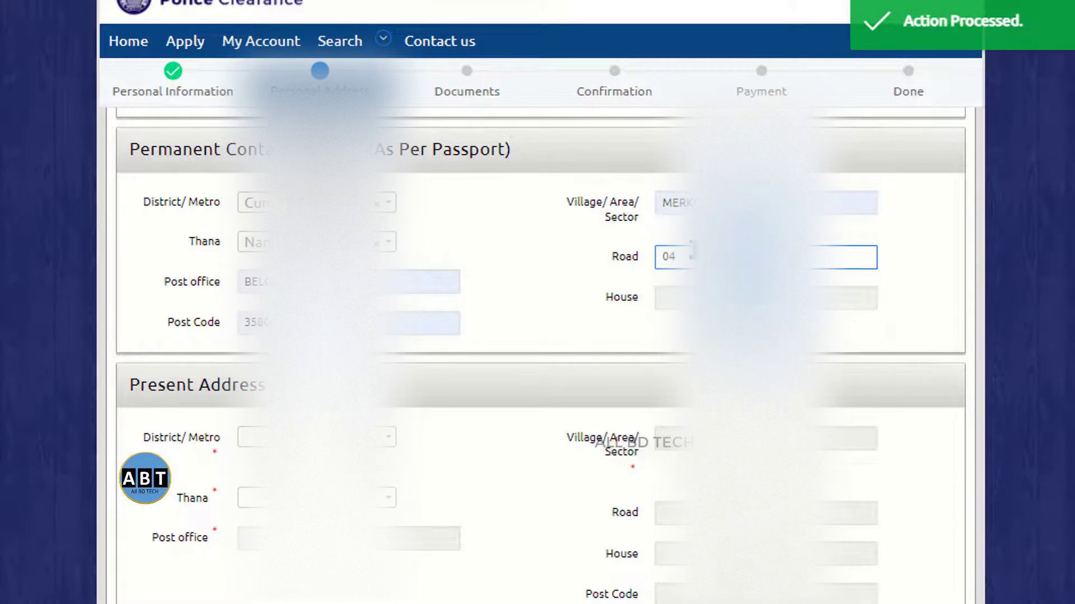
click(696, 297)
text(MAZU)
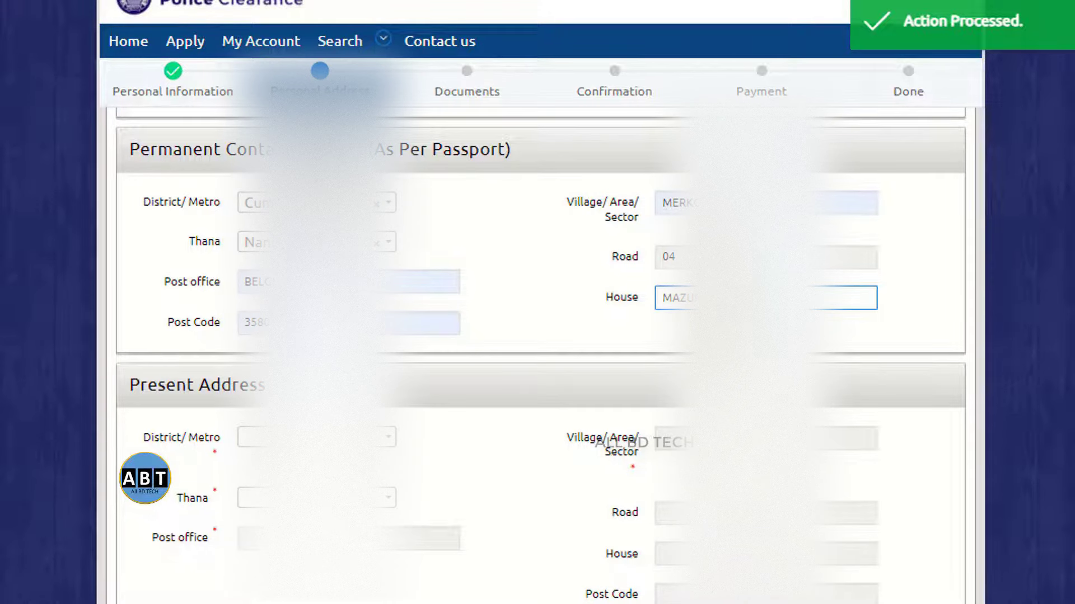
Select the present address's district and thana, and fill in its post office
click(317, 437)
click(317, 493)
click(316, 498)
text(Na)
click(317, 473)
click(348, 538)
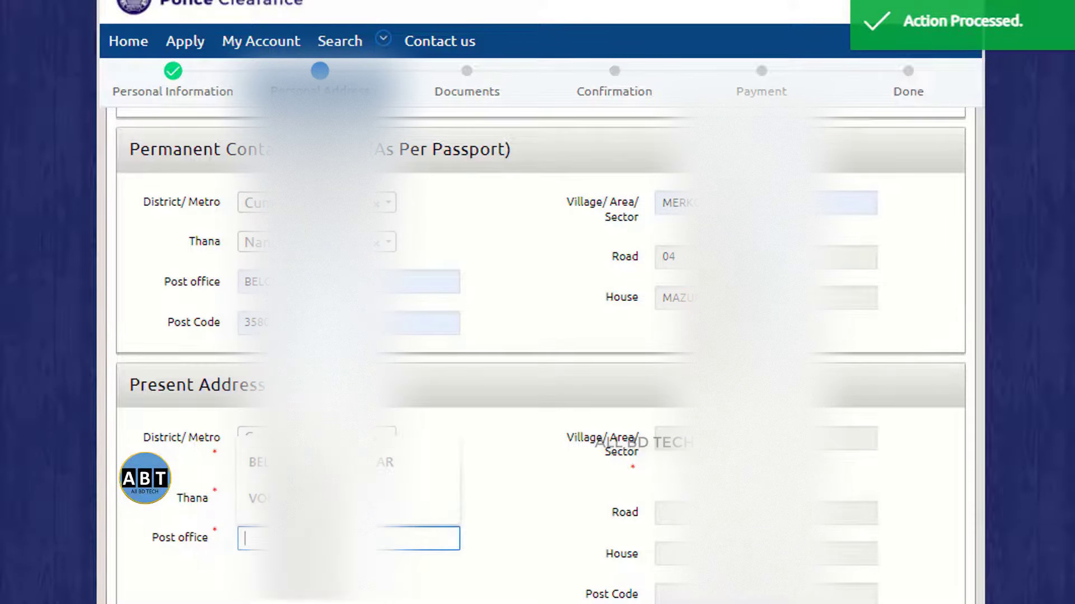
click(317, 462)
Complete the present address with the village, road, house and post code
click(766, 438)
click(765, 549)
click(765, 513)
click(765, 436)
click(765, 553)
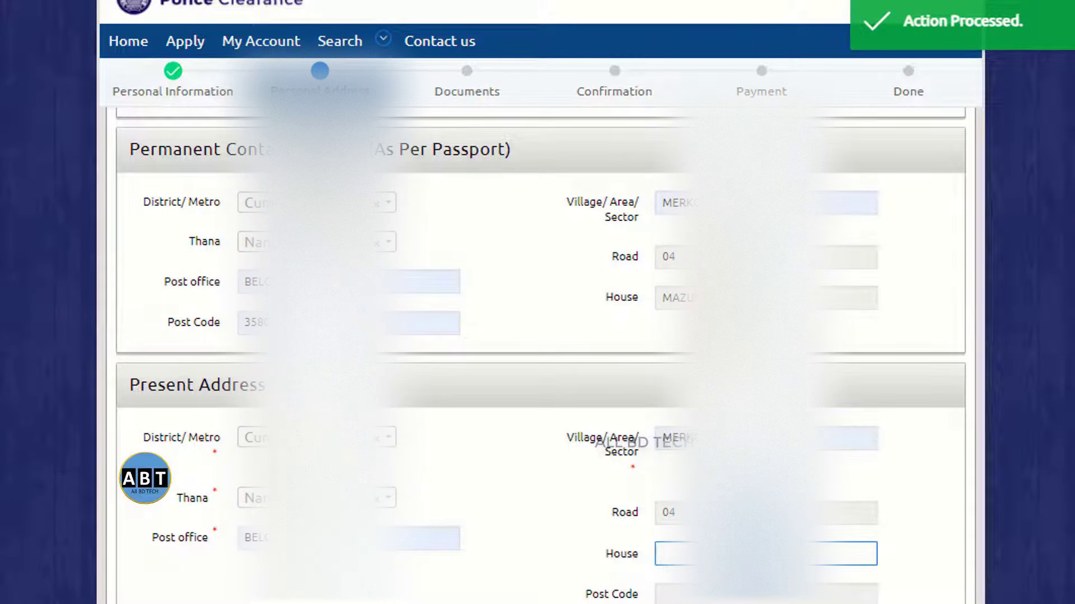
text(MAZU)
scroll(981, 511, down, 5)
key(Tab)
key(Down)
key(Return)
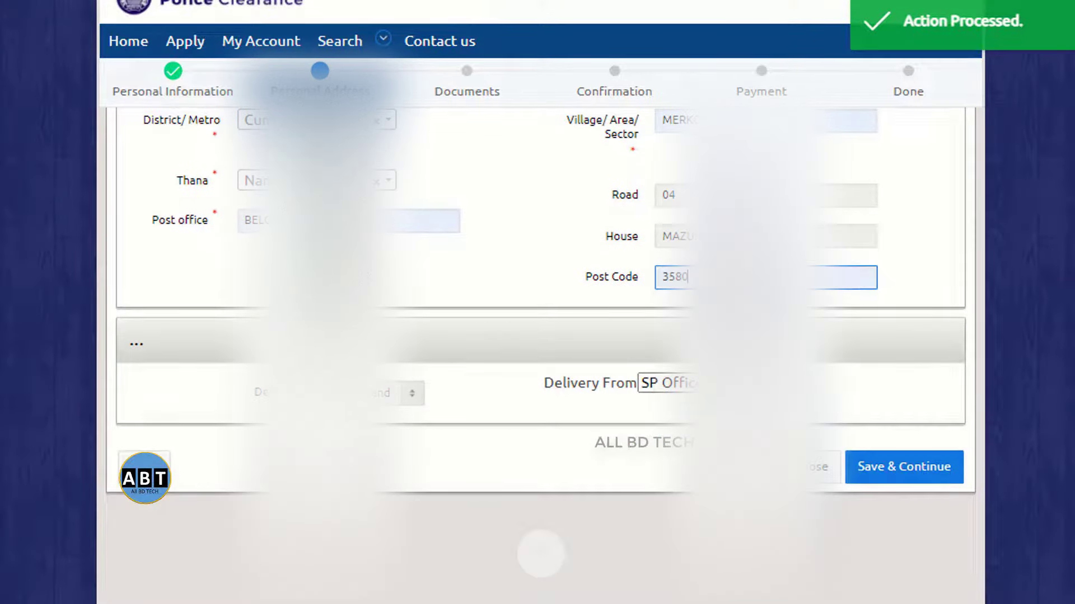
Keep the By Hand delivery type, set Delivery From to Thana, and save the address page to continue
click(412, 393)
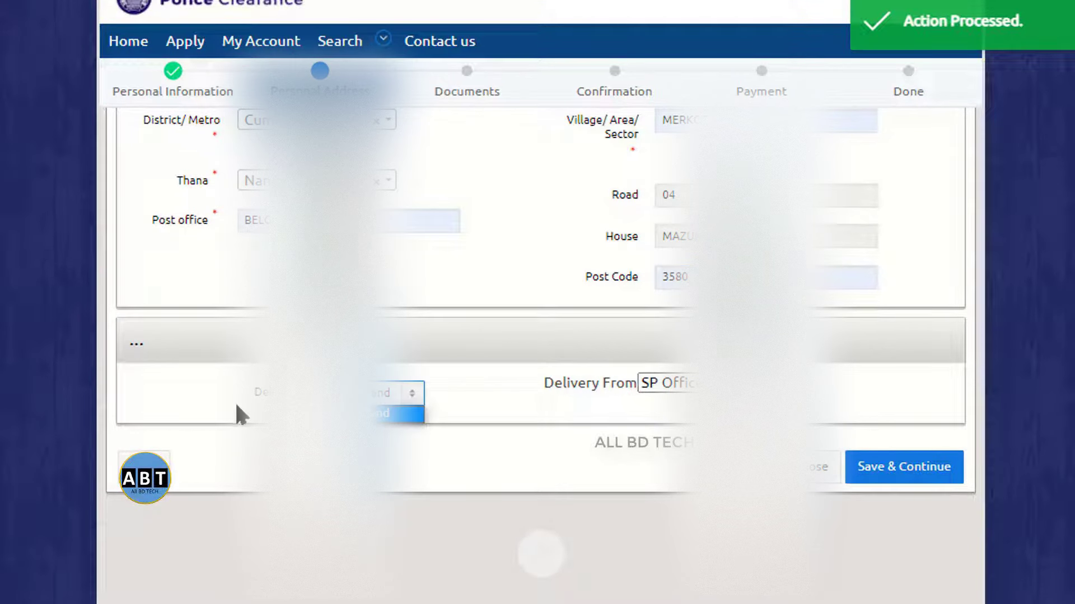
click(408, 393)
click(395, 393)
click(412, 427)
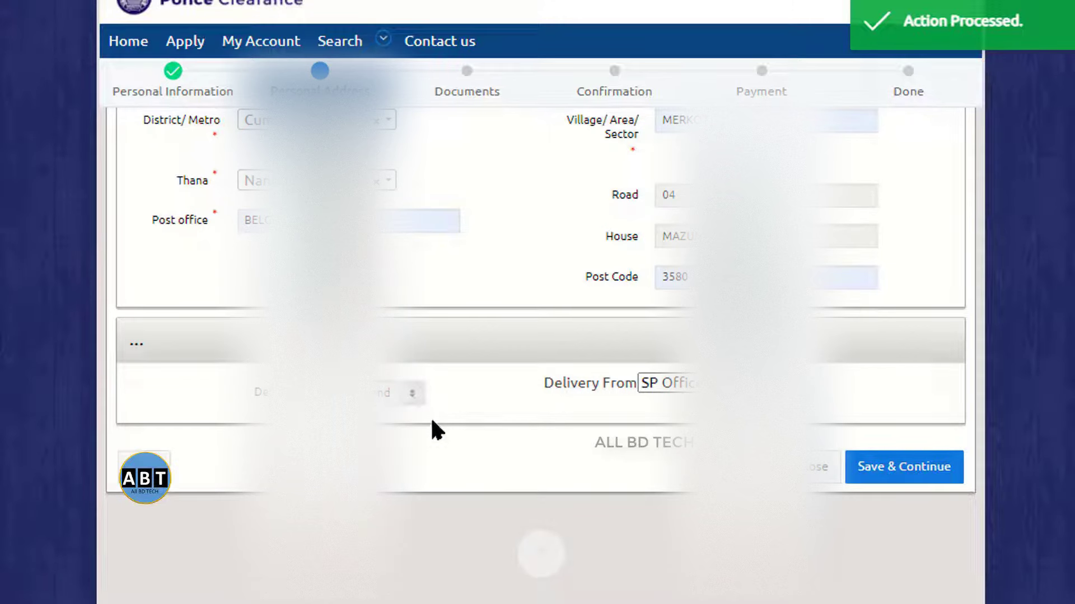
click(671, 383)
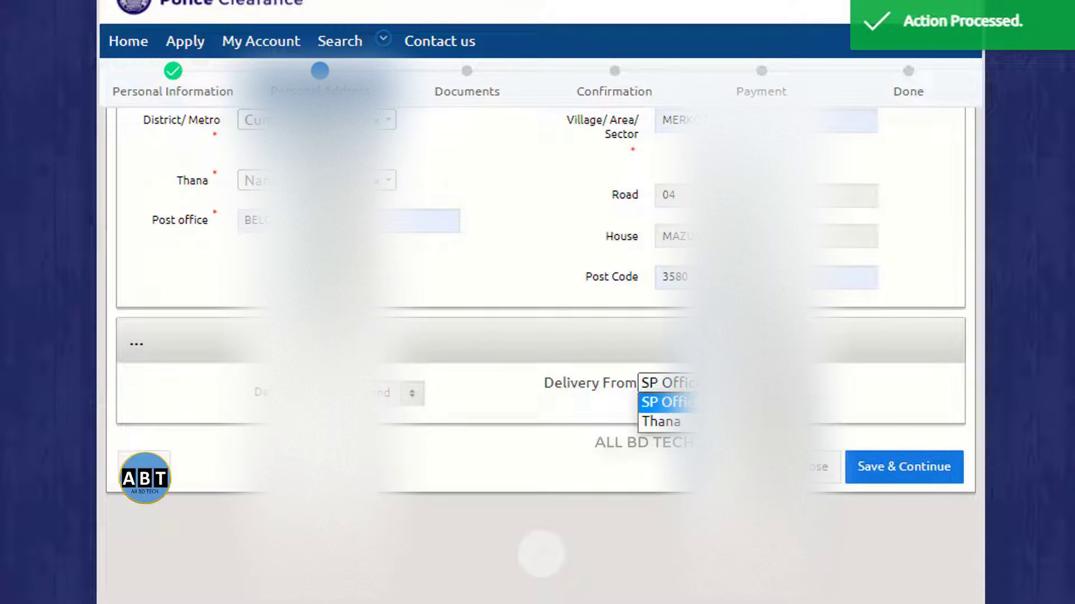
click(671, 434)
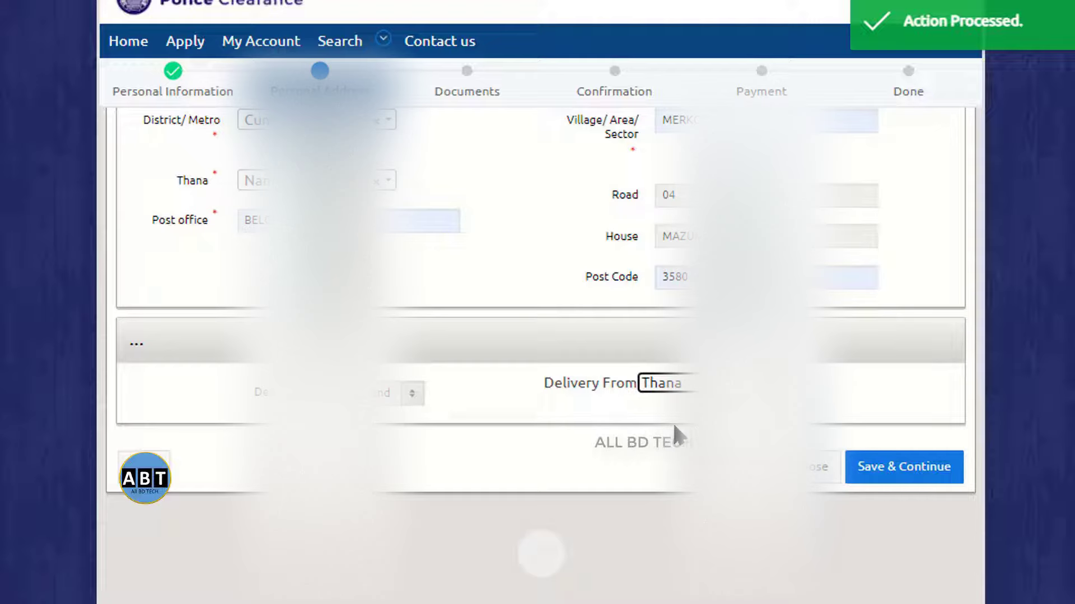
click(896, 472)
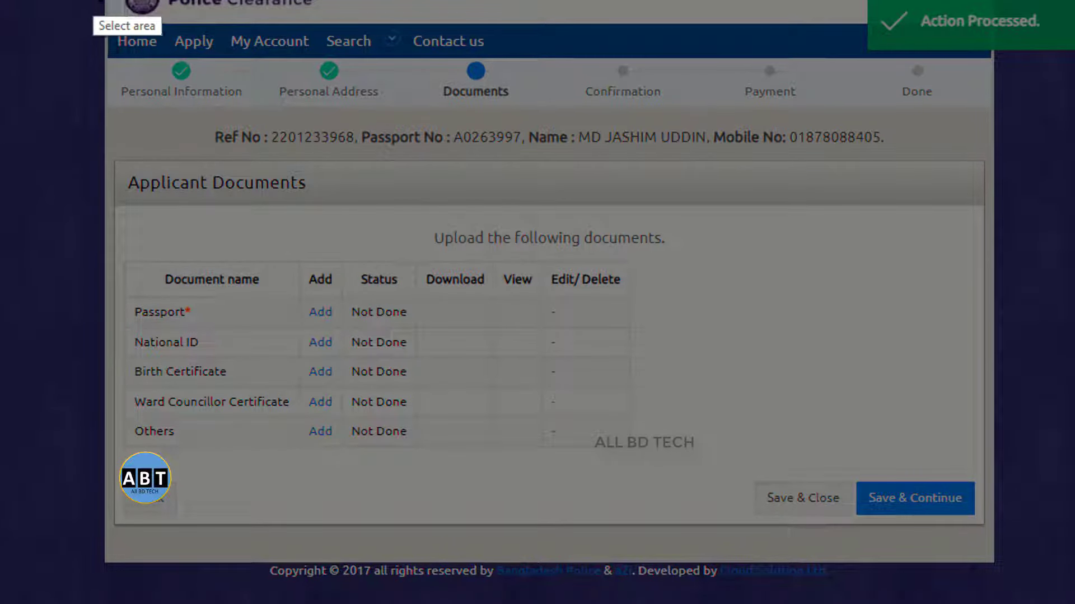
Capture a screenshot of the Applicant Documents page with Lightshot and save it as Screenshot_4.jpg
mouse_move(93, 1)
mouse_down()
mouse_move(259, 196)
mouse_move(931, 375)
mouse_move(999, 442)
mouse_move(1014, 582)
mouse_up()
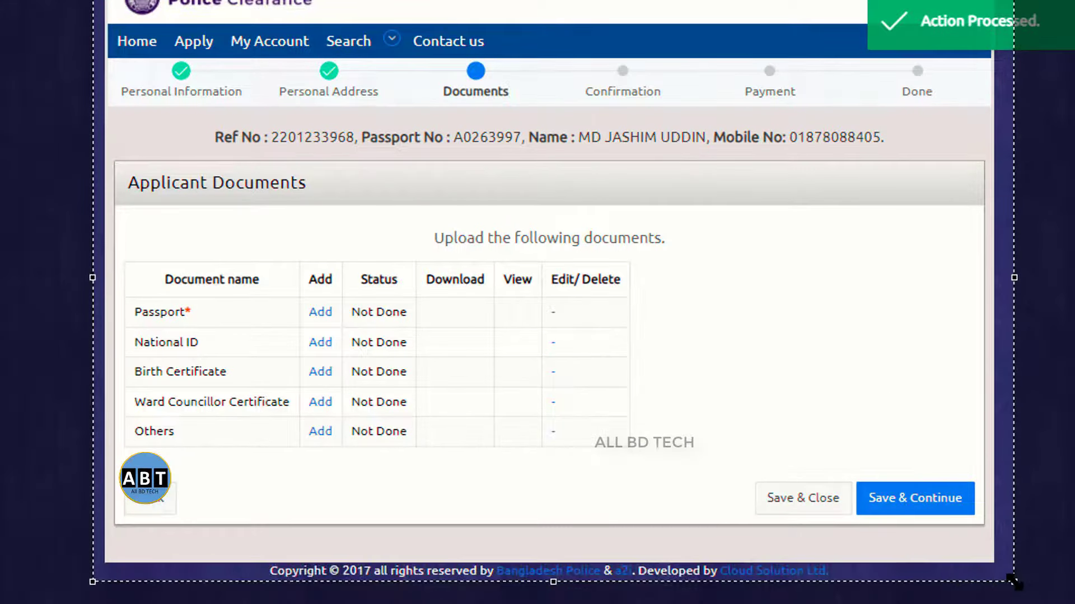
click(966, 598)
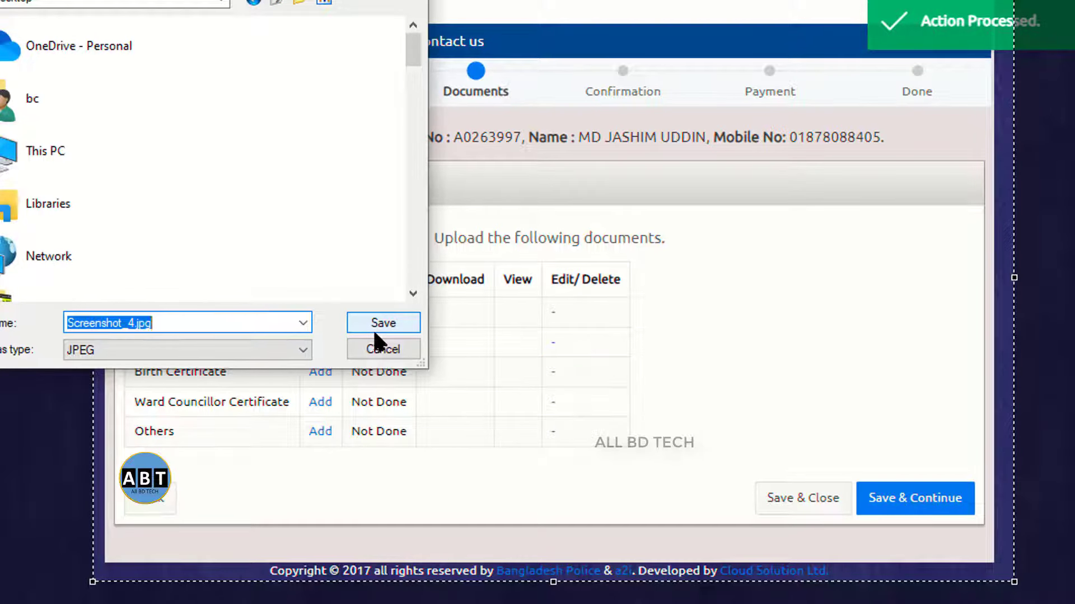
click(394, 322)
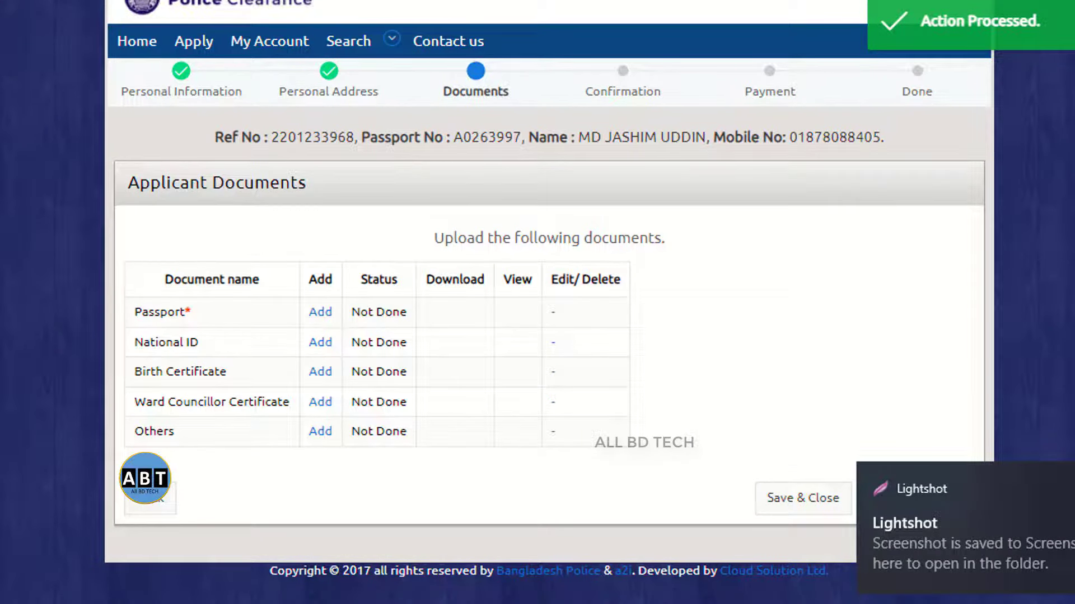
Add the passport scan copy to the applicant documents
click(318, 316)
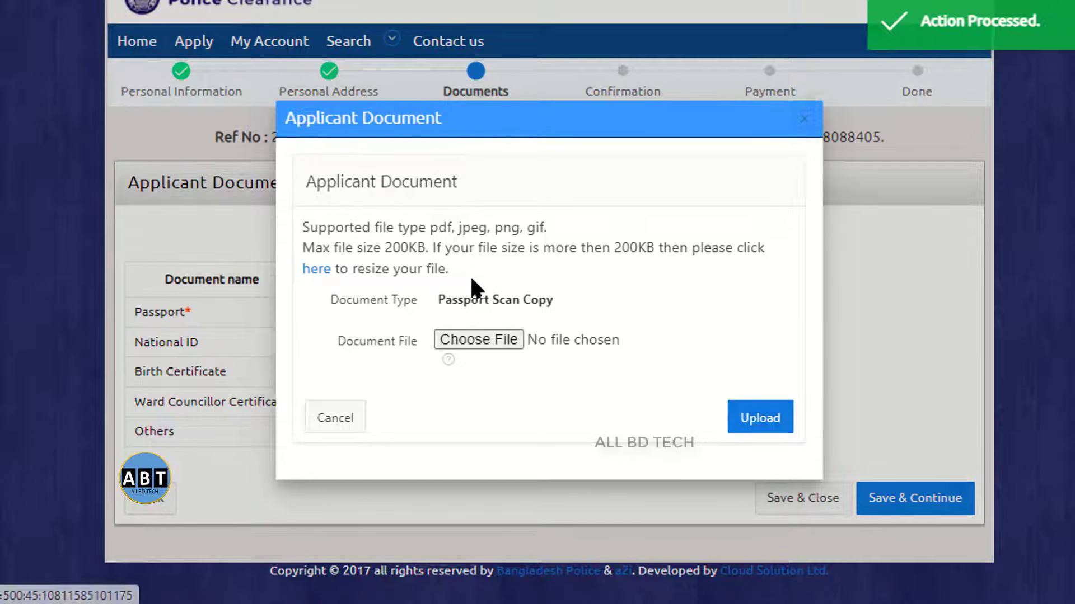
right_click(314, 270)
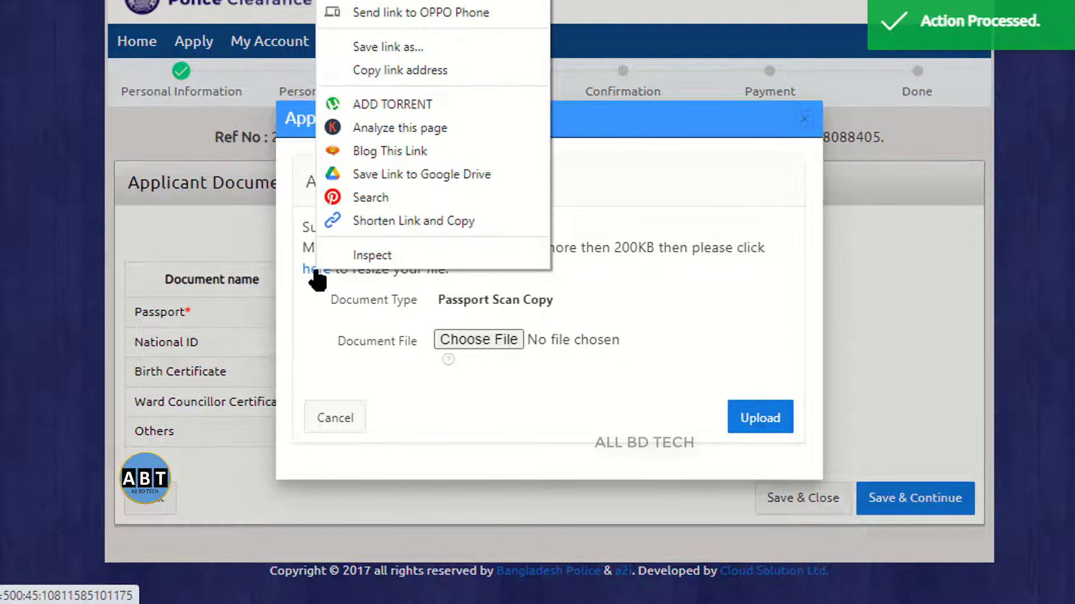
key(Escape)
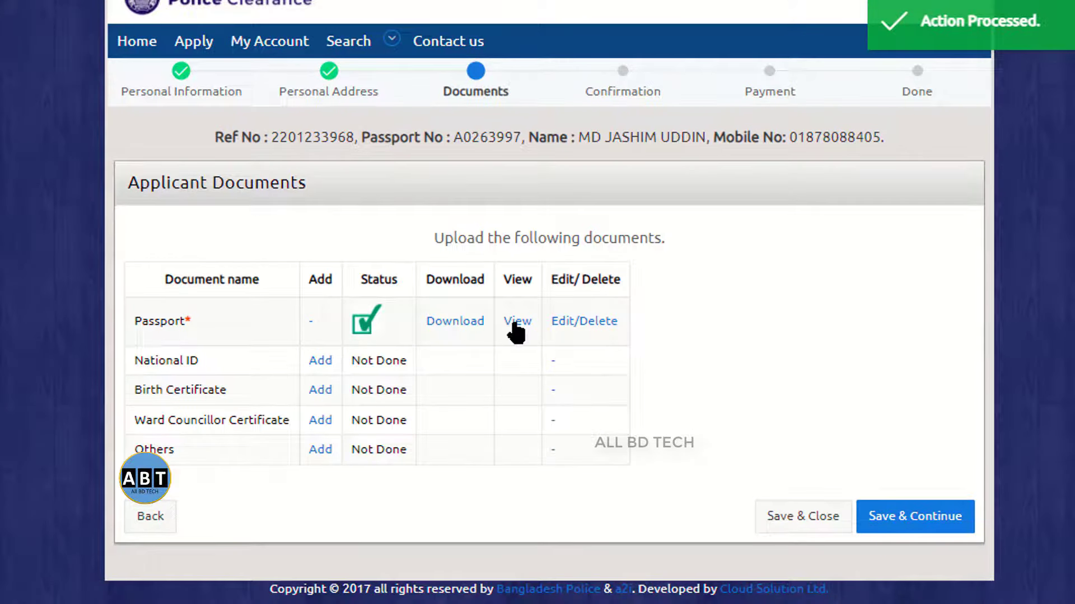
Open the uploaded passport document in a new tab to check it
right_click(514, 323)
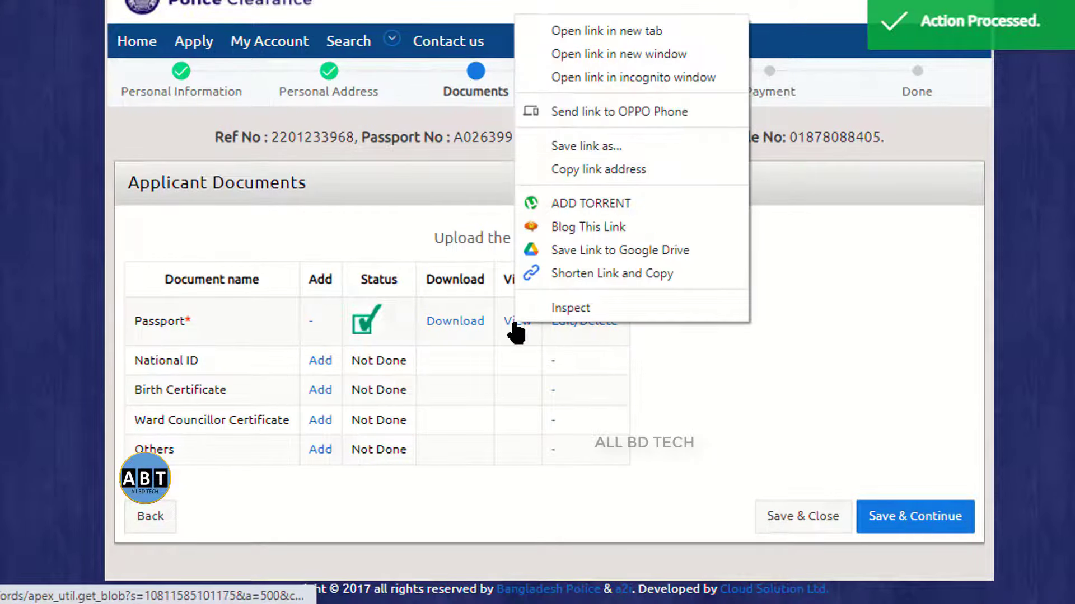
click(563, 31)
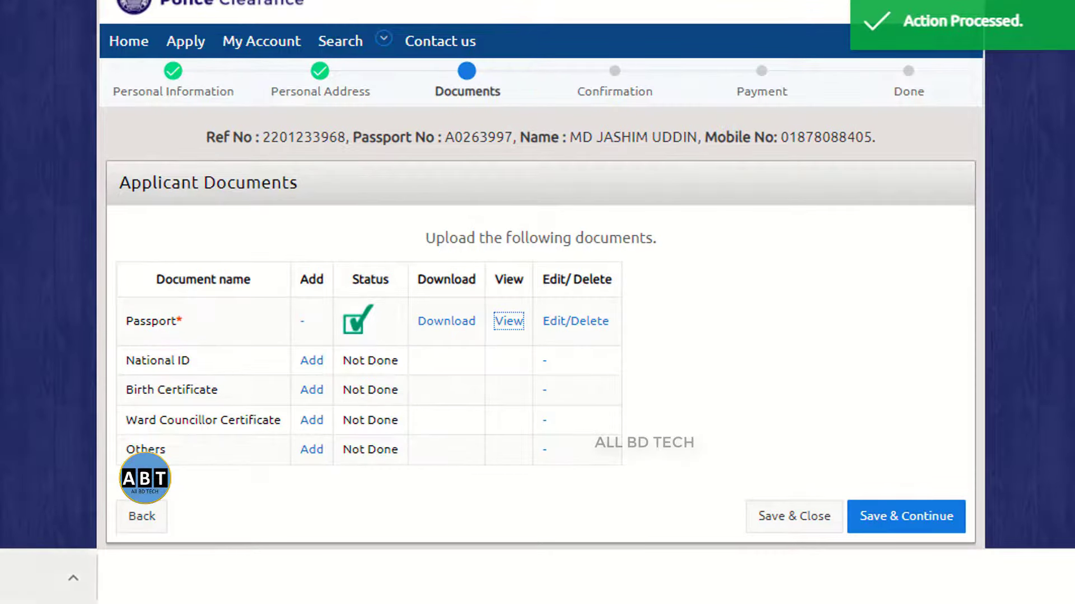
click(31, 562)
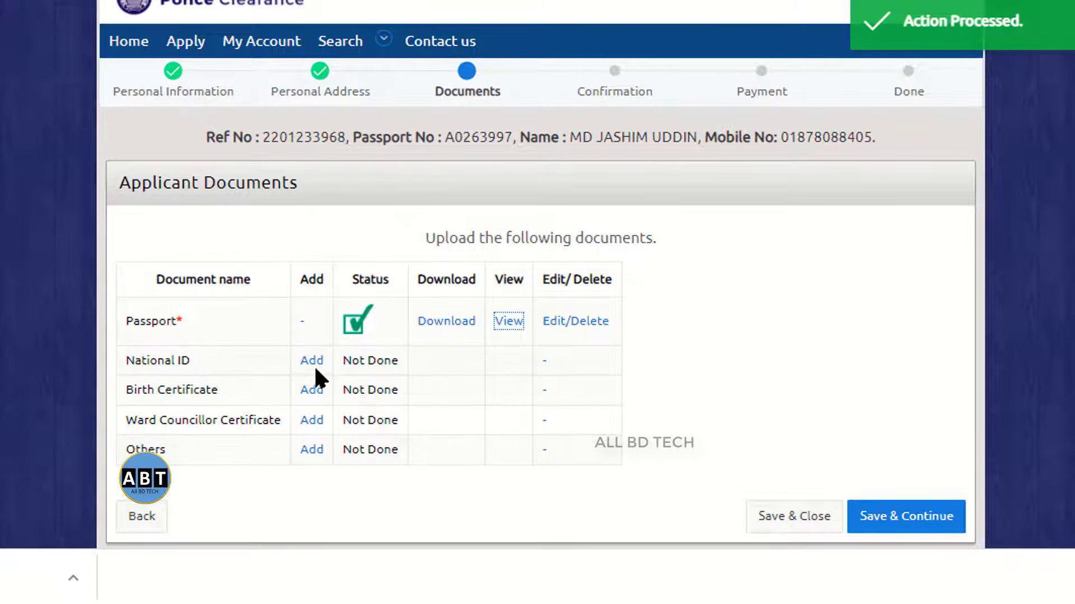
Upload the applicant's ID scan JPG as the National ID Scan Copy
click(316, 363)
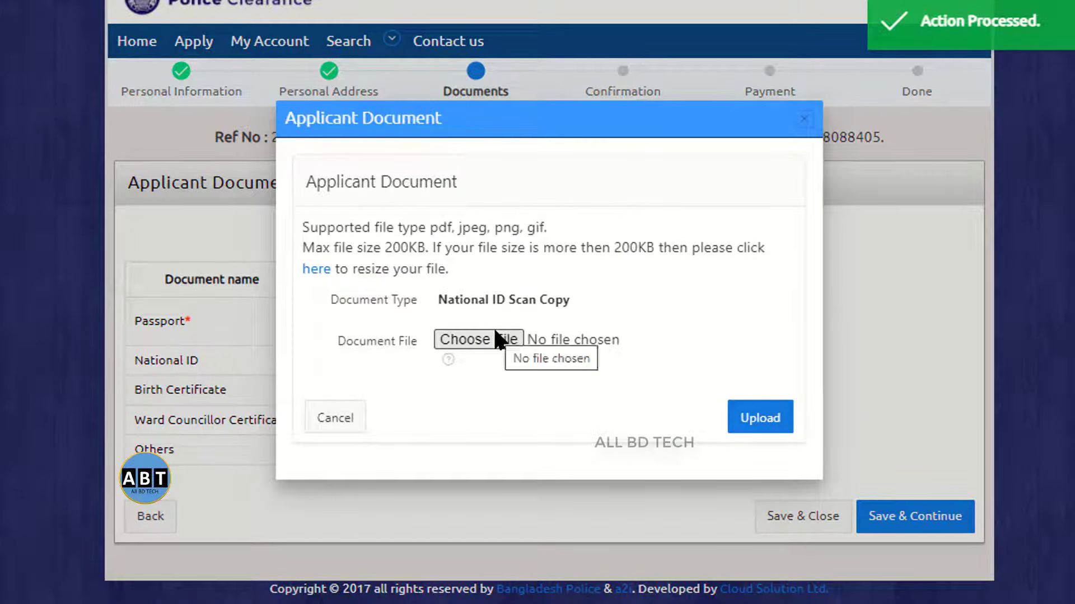
click(495, 336)
scroll(288, 174, down, 5)
scroll(359, 173, down, 3)
scroll(201, 51, up, 1)
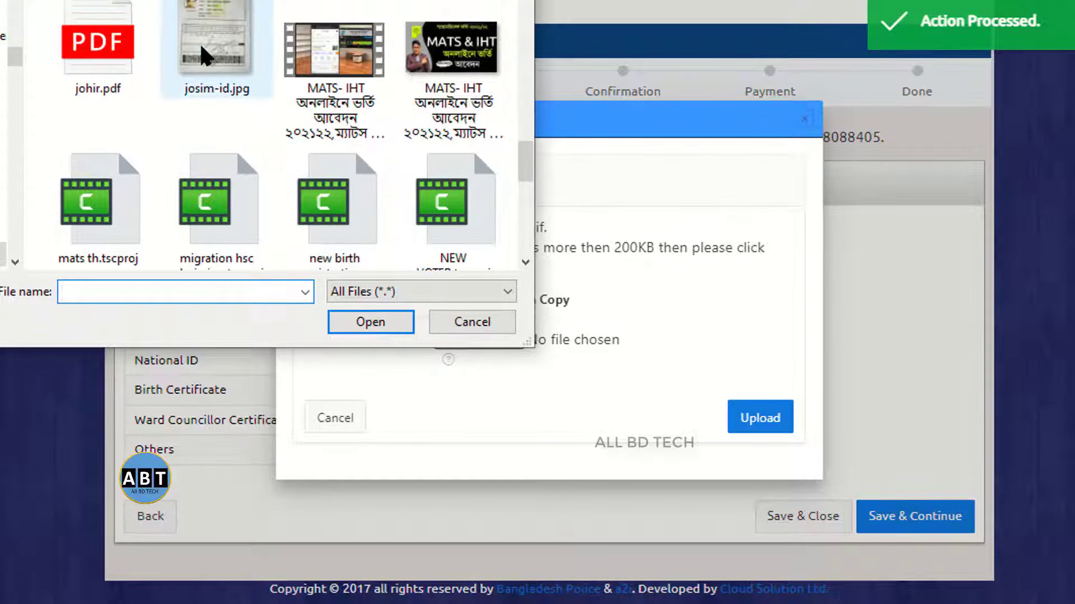
click(199, 42)
click(366, 318)
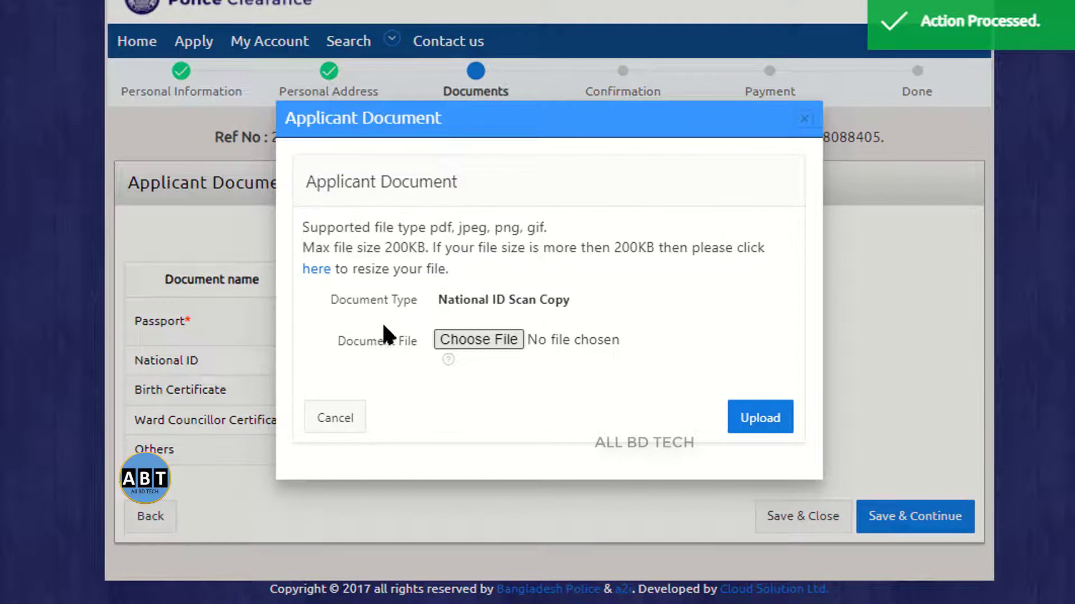
click(759, 419)
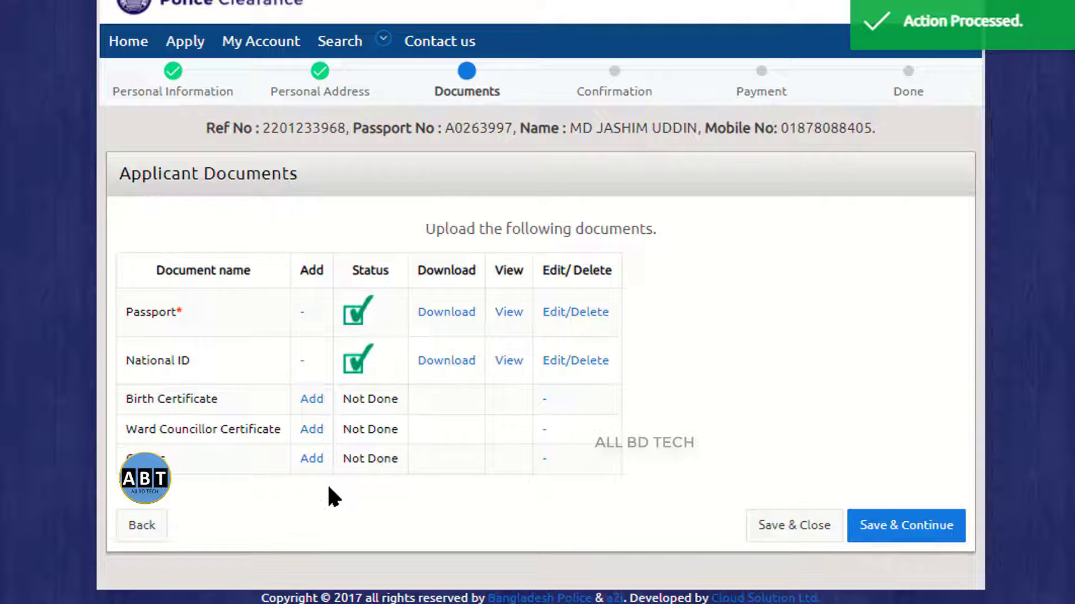
Save the documents to continue, and review the application summary down to the Final Submit option
click(898, 529)
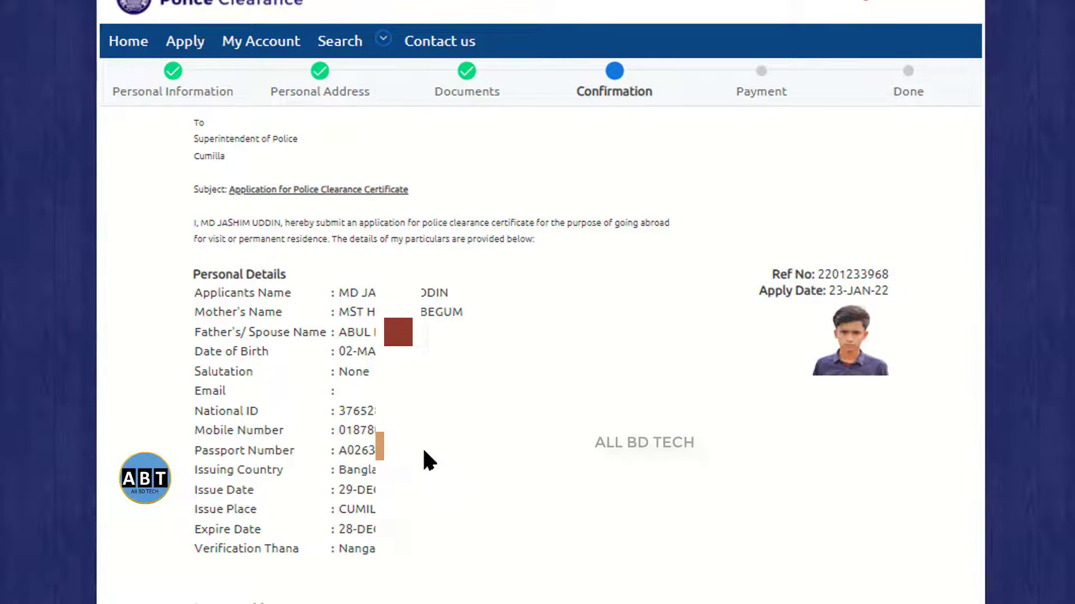
scroll(505, 428, down, 4)
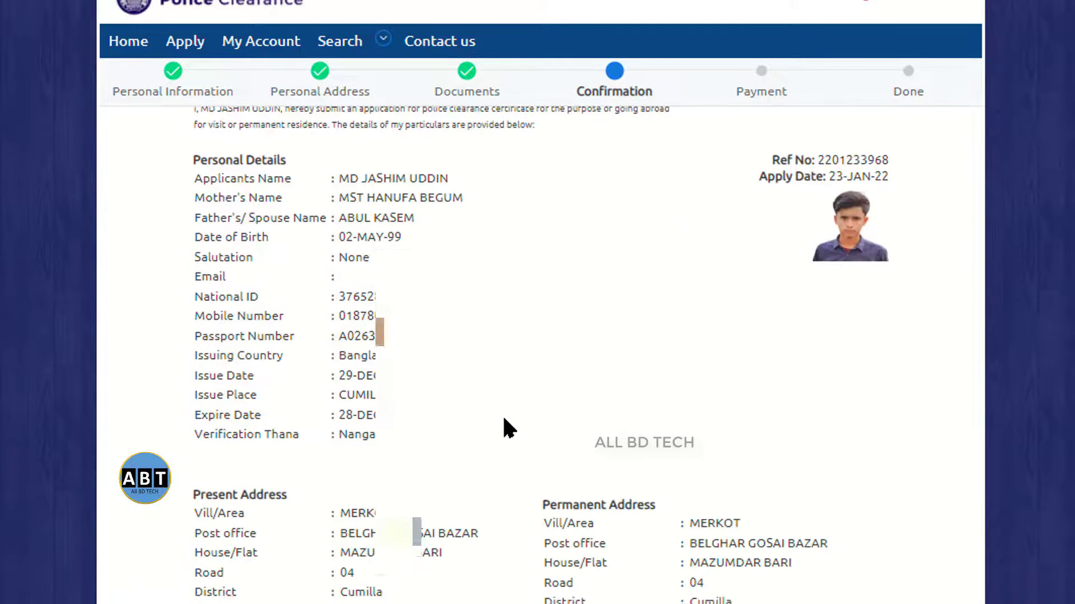
scroll(502, 414, up, 4)
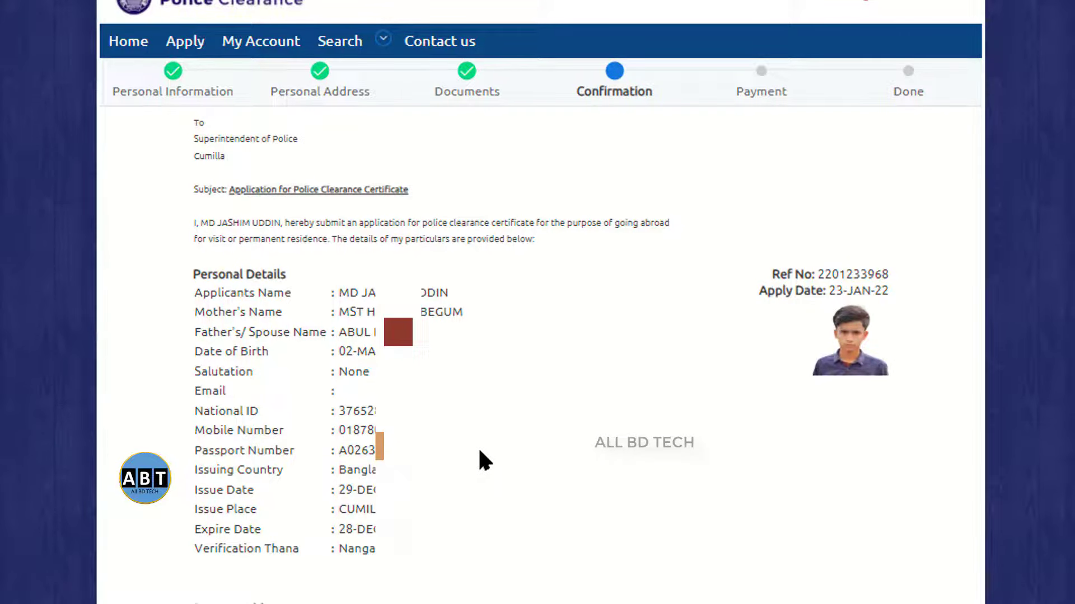
scroll(506, 428, down, 10)
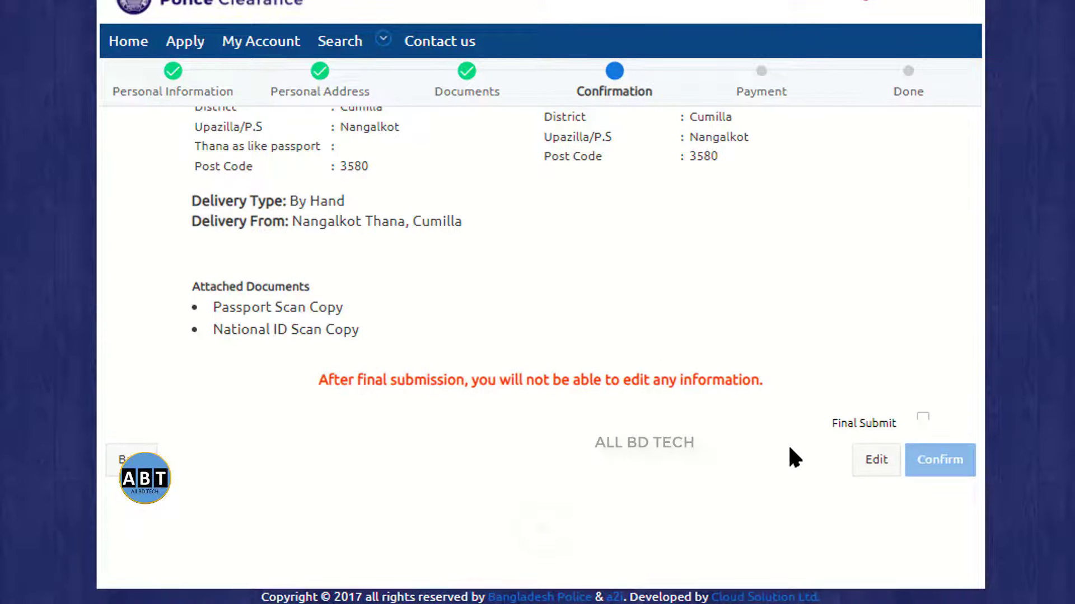
Reopen the application for editing and check the personal information fields
click(876, 460)
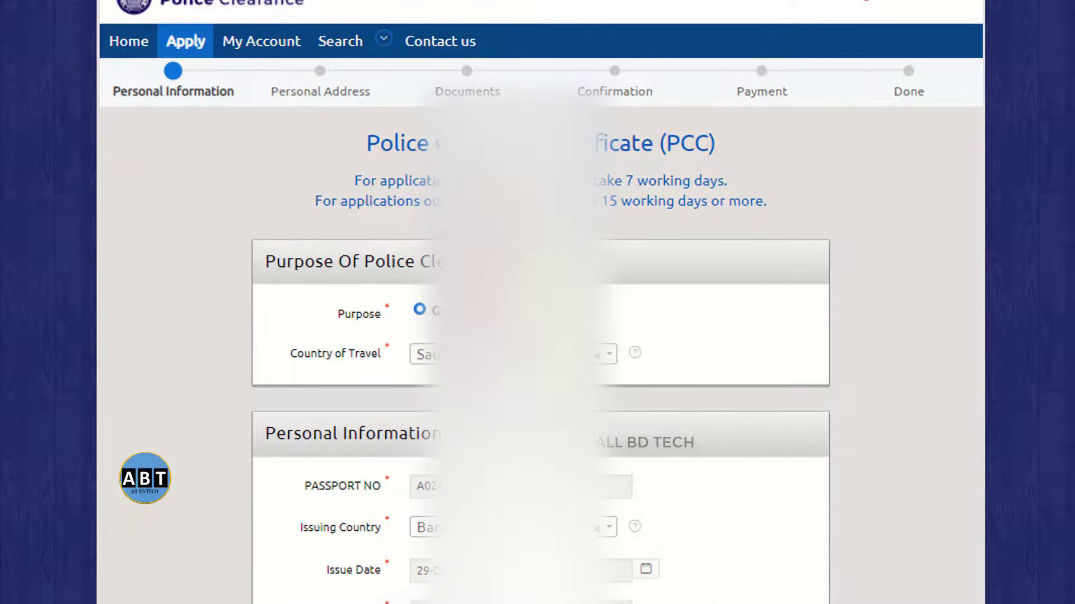
scroll(540, 353, down, 7)
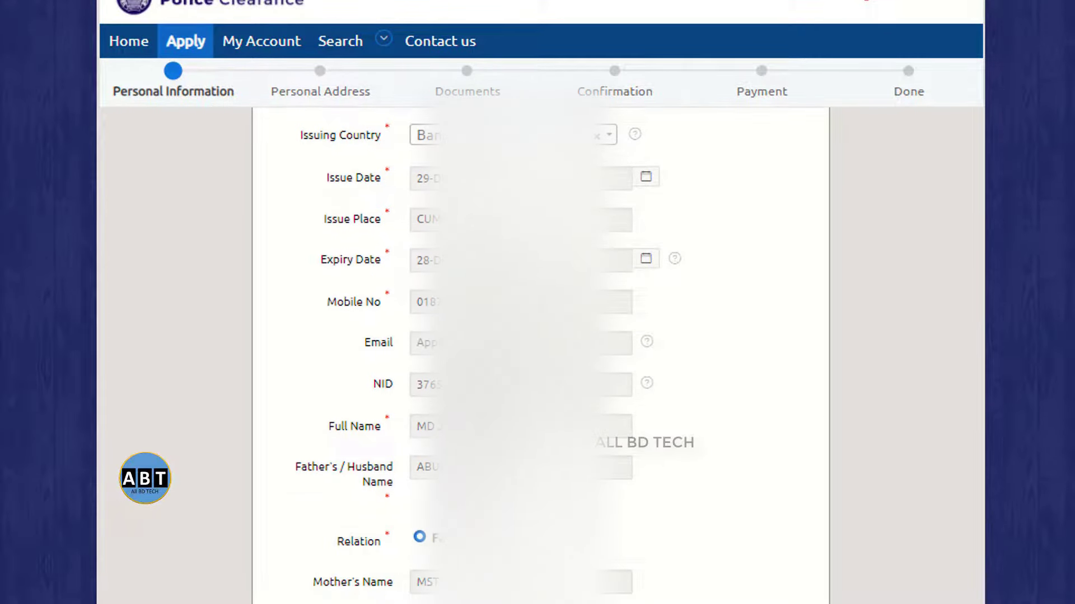
scroll(426, 448, up, 2)
scroll(426, 448, down, 6)
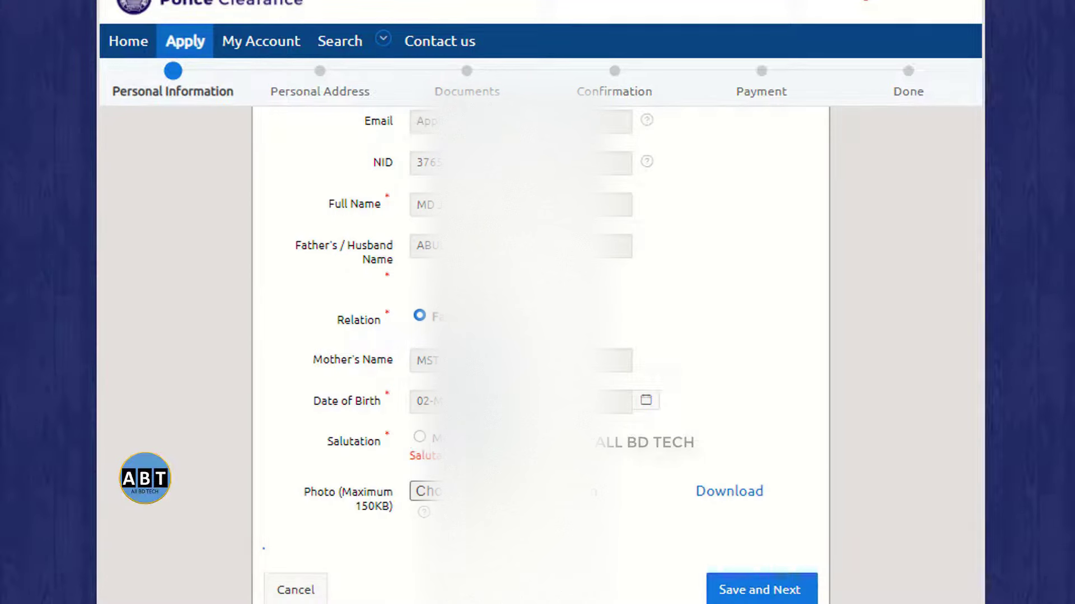
Select the first salutation option and pick the applicant's portrait JPG for the photo
click(419, 437)
click(440, 492)
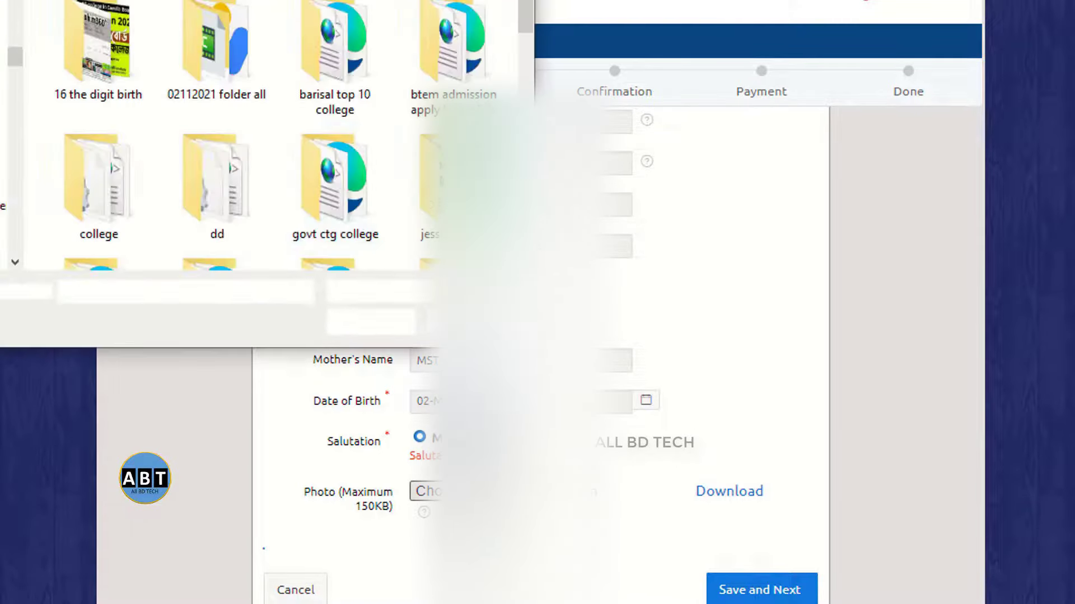
scroll(242, 130, down, 10)
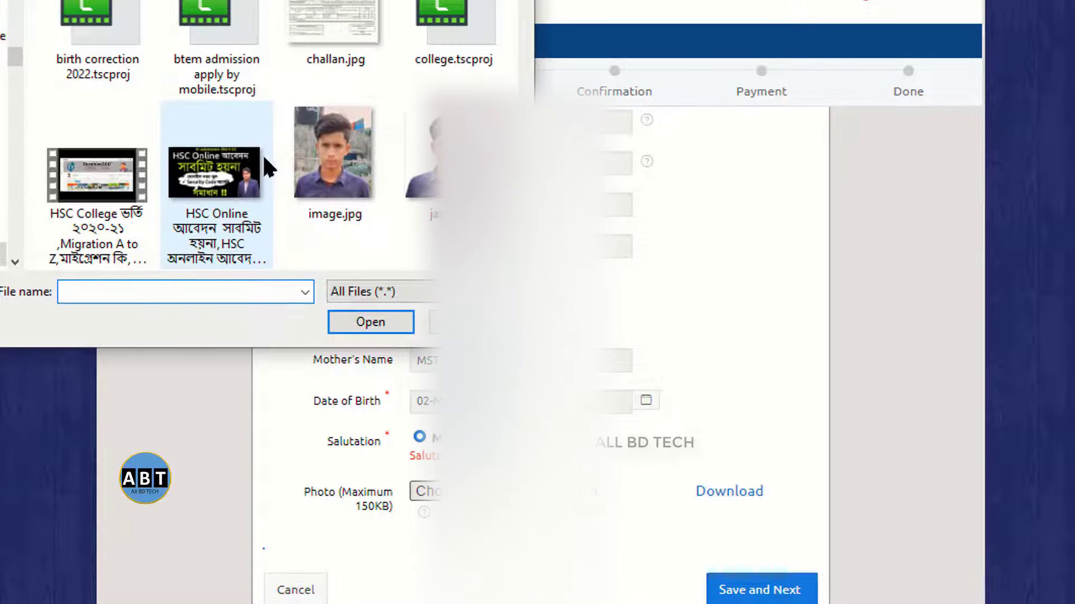
click(422, 162)
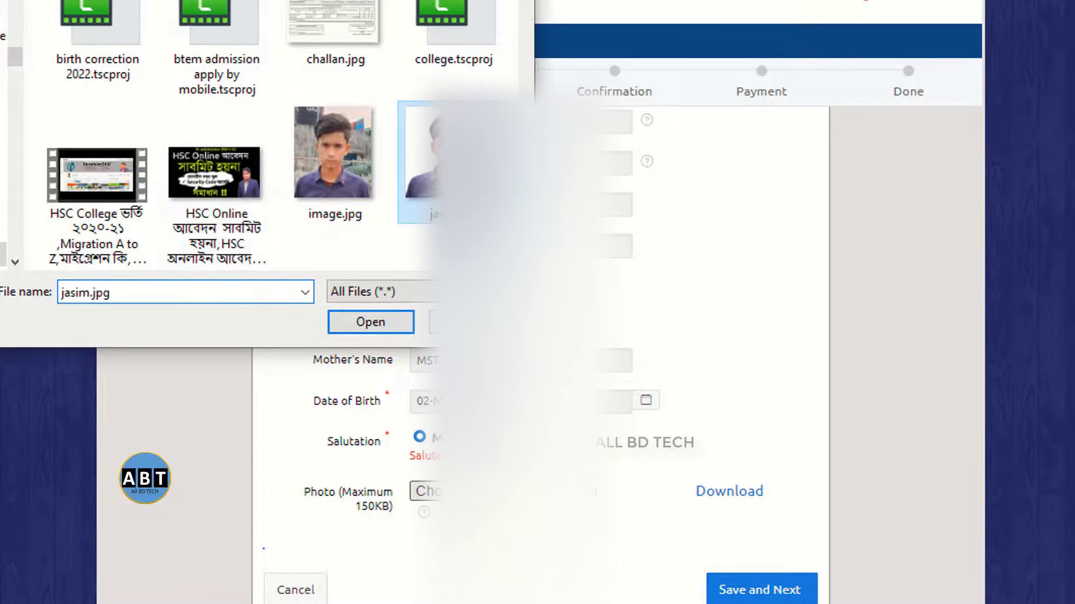